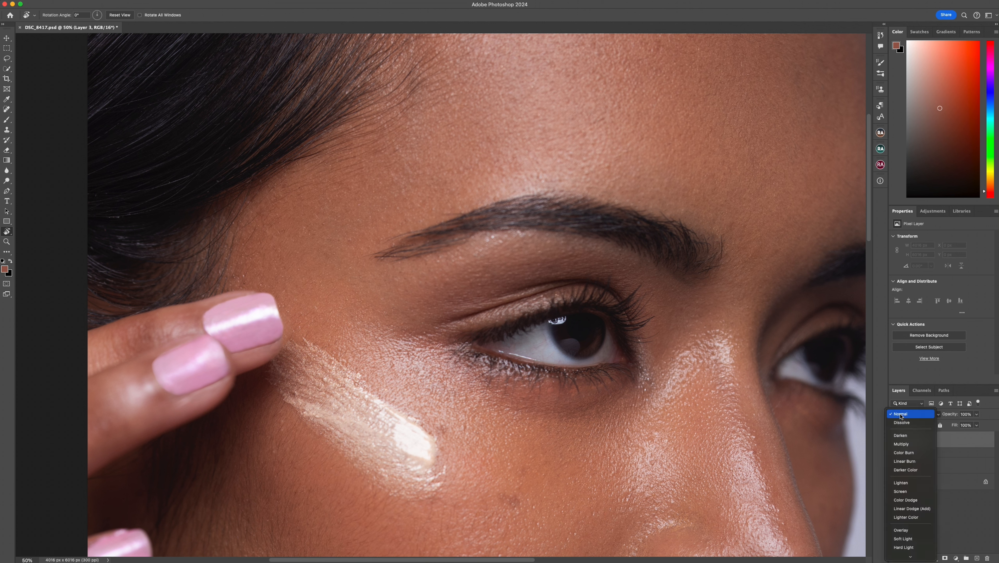
- Set Layer 3's blend mode to Darken and choose the Hard Round Pressure Size brush for painting
{"action": "left_click", "coordinate": [903, 431]}
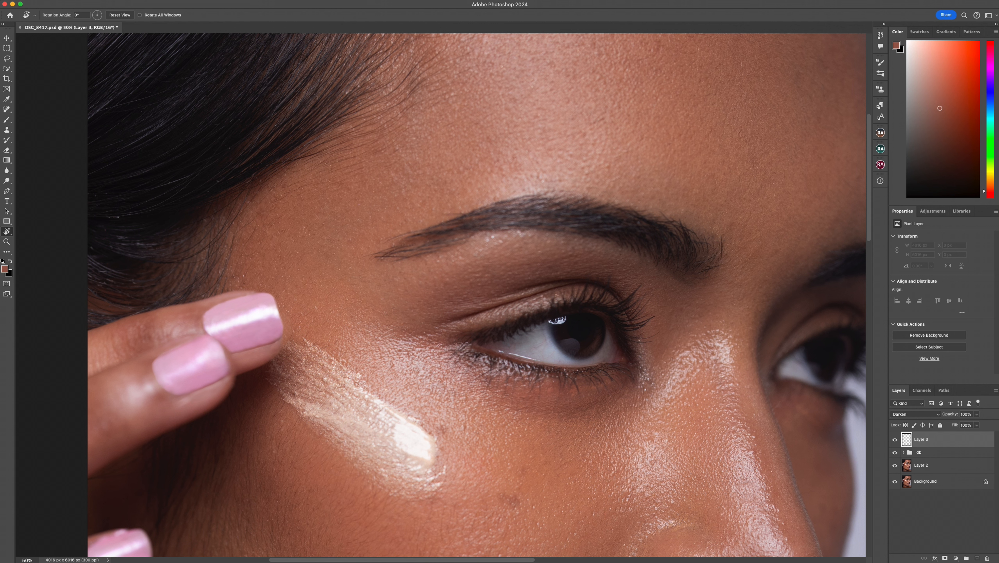
{"action": "left_click", "coordinate": [7, 120]}
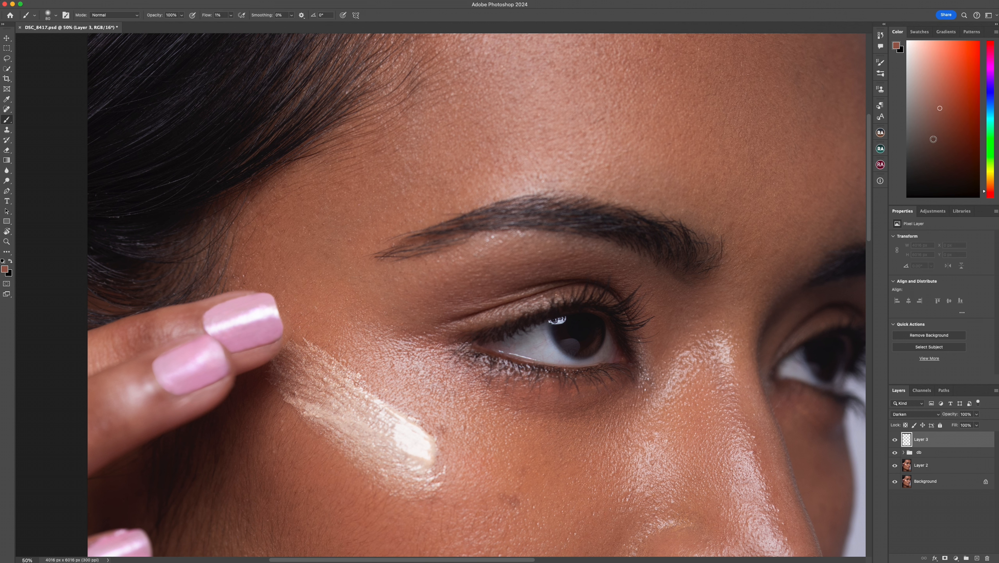
{"action": "left_click", "coordinate": [881, 73]}
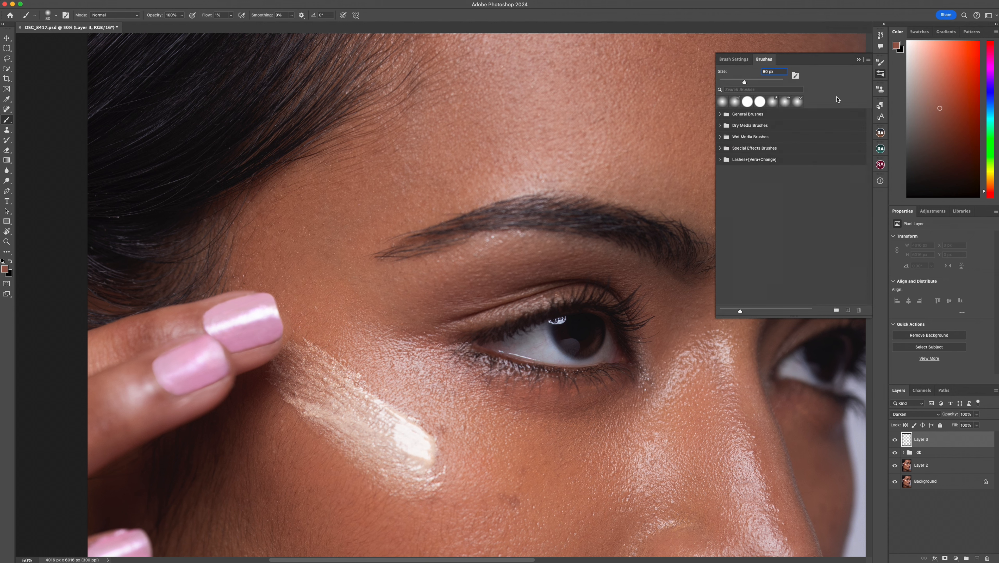
{"action": "left_click", "coordinate": [727, 128]}
{"action": "left_click", "coordinate": [723, 126]}
{"action": "left_click", "coordinate": [721, 114]}
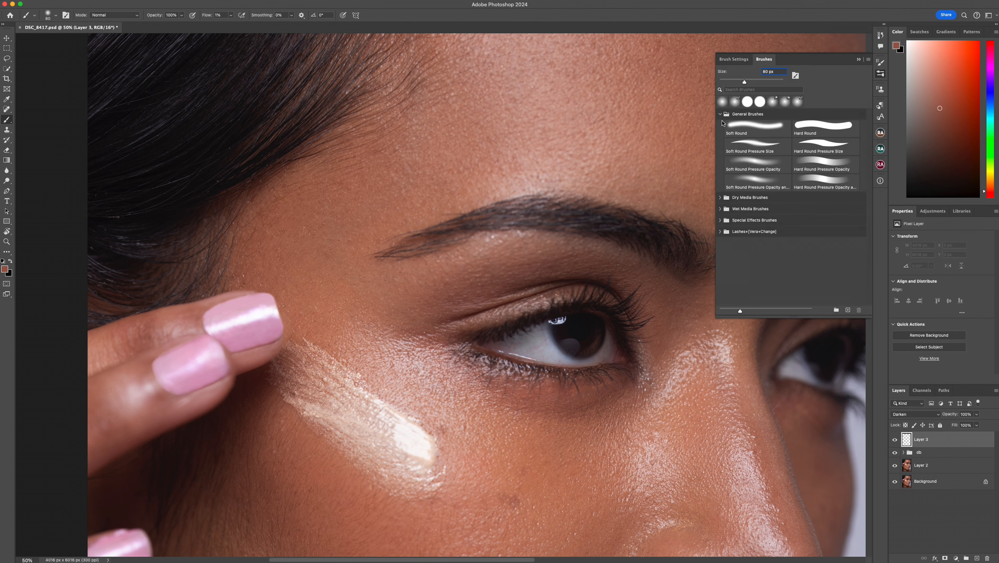
{"action": "left_click", "coordinate": [845, 151]}
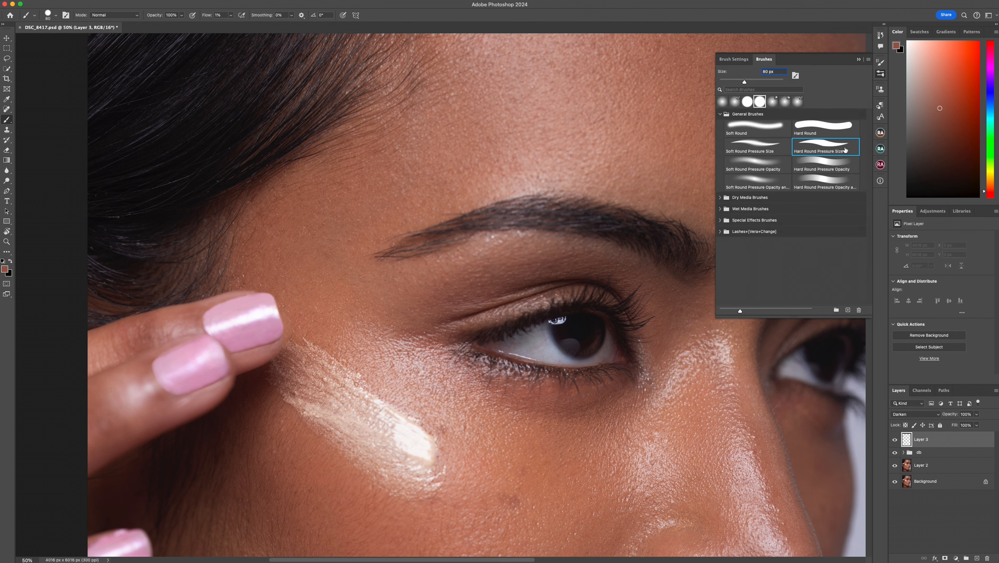
{"action": "left_click", "coordinate": [859, 59]}
- Set the brush flow to 100%
{"action": "left_click", "coordinate": [231, 19]}
{"action": "left_click_drag", "start_coordinate": [230, 24], "coordinate": [300, 31]}
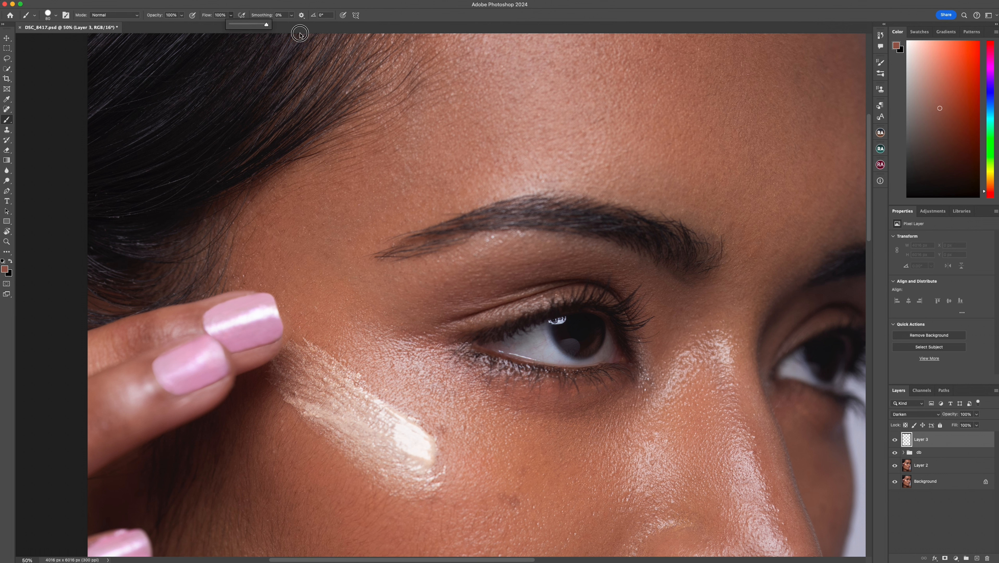
{"action": "left_click", "coordinate": [335, 64]}
- Reduce the brush size to 3 px
{"action": "key", "text": "bracketleft"}
{"action": "key", "text": "bracketleft"}
{"action": "key", "text": "bracketleft"}
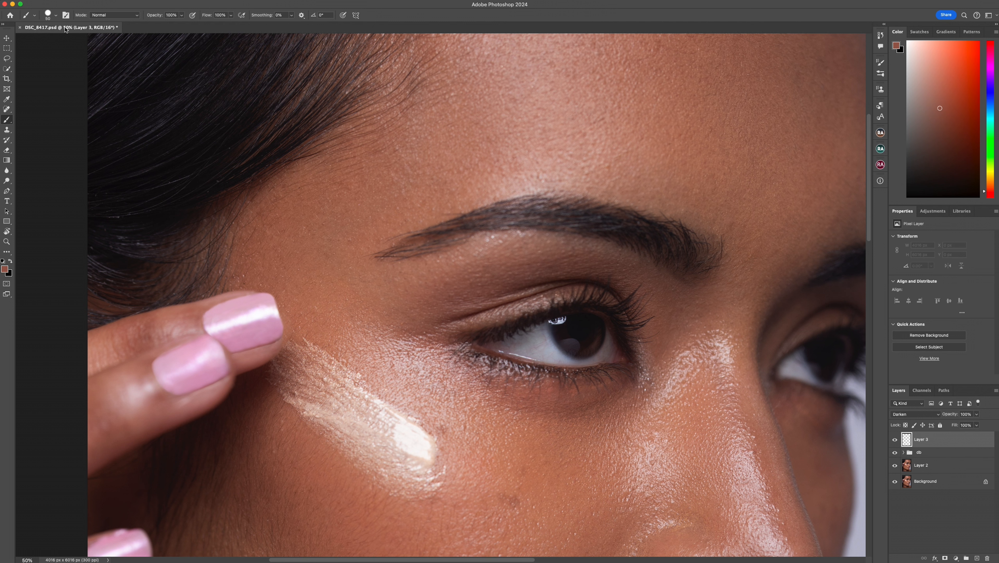
{"action": "key", "text": "bracketleft"}
{"action": "key", "text": "bracketleft"}
{"action": "key", "text": "bracketleft"}
{"action": "key", "text": "bracketleft"}
{"action": "left_click", "coordinate": [56, 16]}
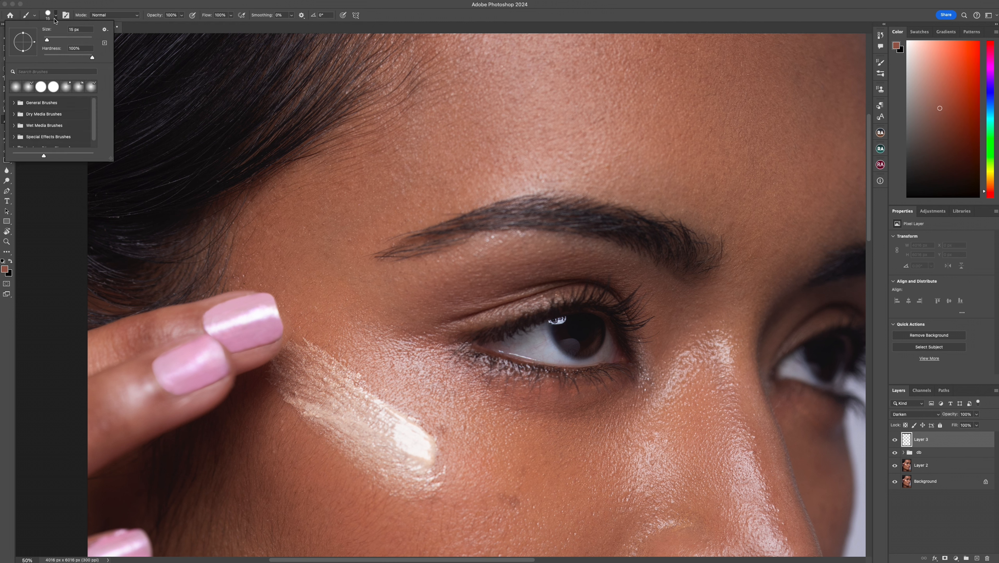
{"action": "left_click", "coordinate": [75, 30]}
{"action": "type", "text": "3"}
{"action": "key", "text": "Return"}
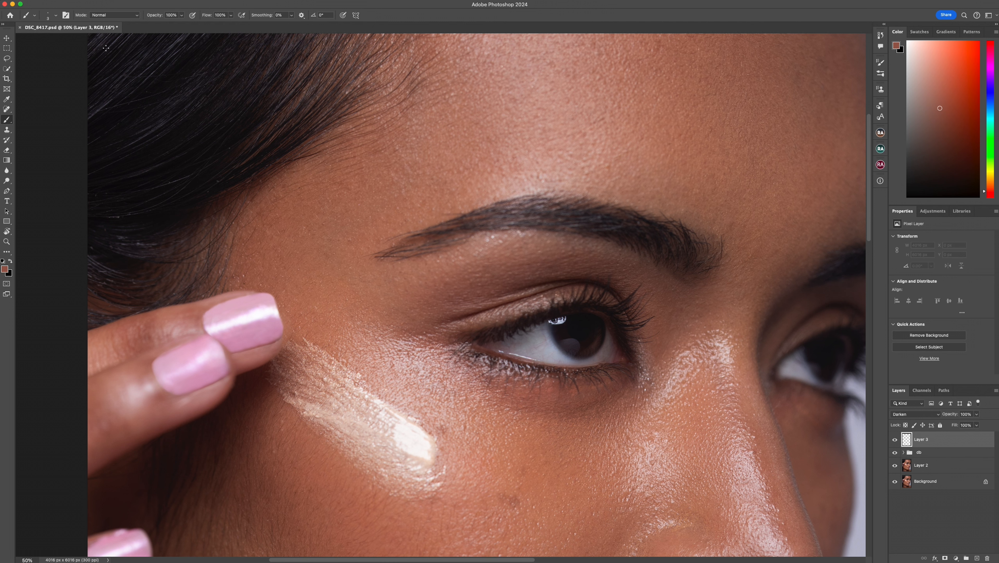
- Sample the dark brow color and paint fine hair strokes along the outer tail of the nearer eyebrow
{"action": "key", "text": "super+plus"}
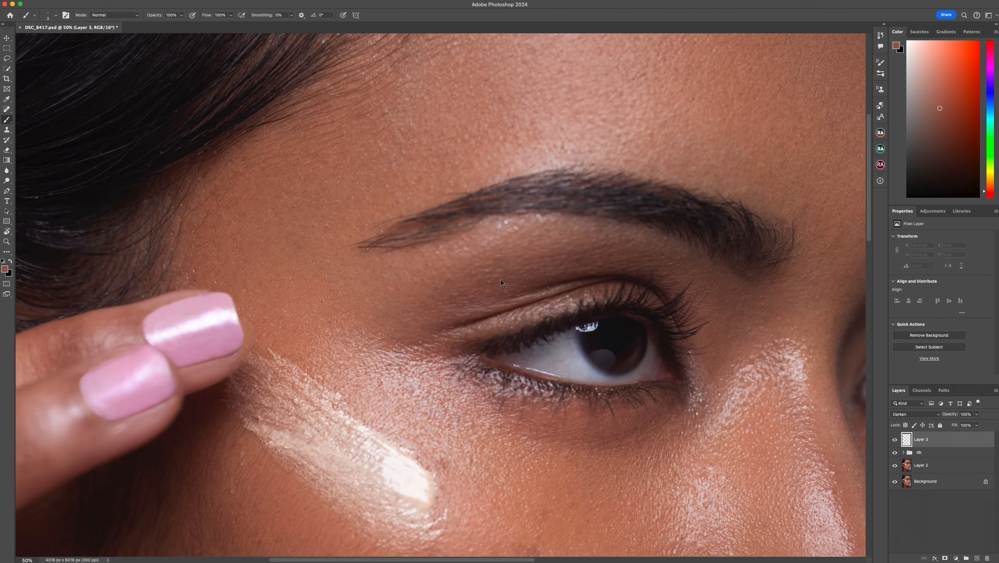
{"action": "left_click_drag", "start_coordinate": [434, 227], "coordinate": [383, 326]}
{"action": "left_click", "coordinate": [421, 306], "text": "alt"}
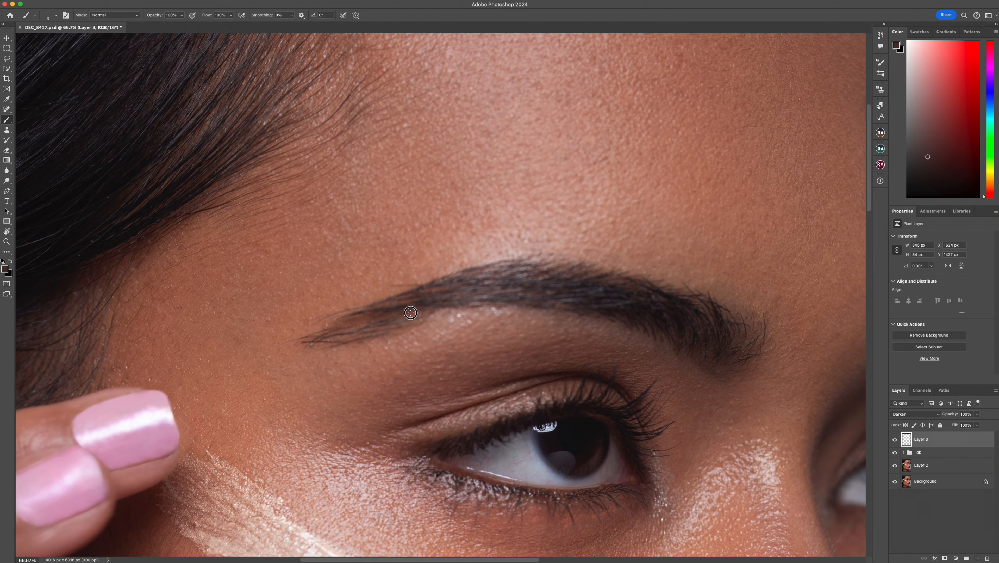
{"action": "left_click_drag", "start_coordinate": [410, 312], "coordinate": [311, 332]}
{"action": "mouse_move", "coordinate": [397, 321]}
{"action": "left_mouse_down"}
{"action": "mouse_move", "coordinate": [425, 319]}
{"action": "mouse_move", "coordinate": [324, 339]}
{"action": "mouse_move", "coordinate": [482, 303]}
{"action": "left_mouse_up"}
{"action": "left_click_drag", "start_coordinate": [408, 326], "coordinate": [341, 338]}
{"action": "left_click_drag", "start_coordinate": [430, 291], "coordinate": [394, 306], "text": "alt"}
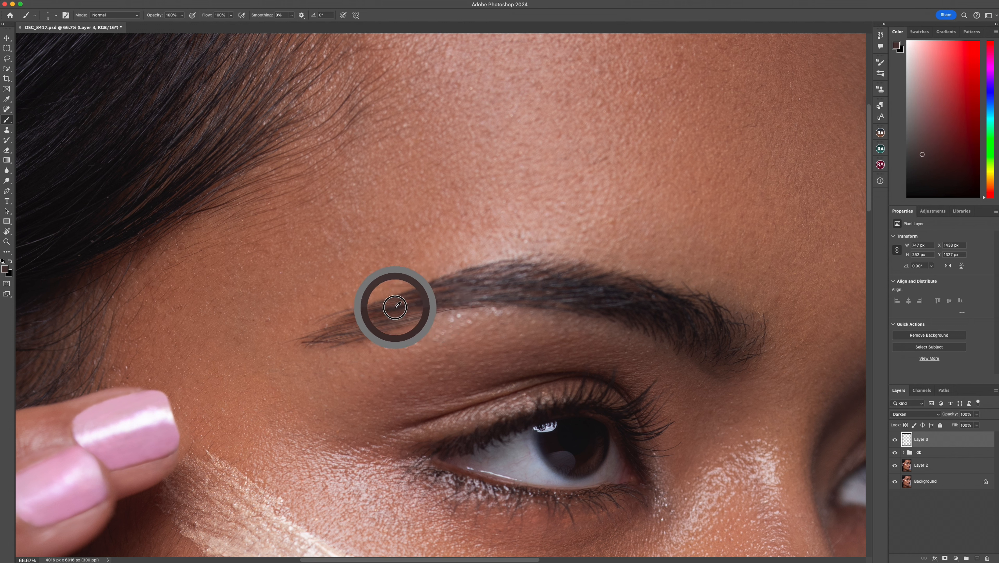
- Paint fine hair strokes along the upper edge of the eyebrow's arch and extend its tail tip
{"action": "left_click_drag", "start_coordinate": [478, 280], "coordinate": [416, 289]}
{"action": "mouse_move", "coordinate": [493, 265]}
{"action": "left_mouse_down"}
{"action": "mouse_move", "coordinate": [450, 277]}
{"action": "mouse_move", "coordinate": [520, 273]}
{"action": "mouse_move", "coordinate": [461, 286]}
{"action": "mouse_move", "coordinate": [549, 264]}
{"action": "mouse_move", "coordinate": [491, 280]}
{"action": "left_mouse_up"}
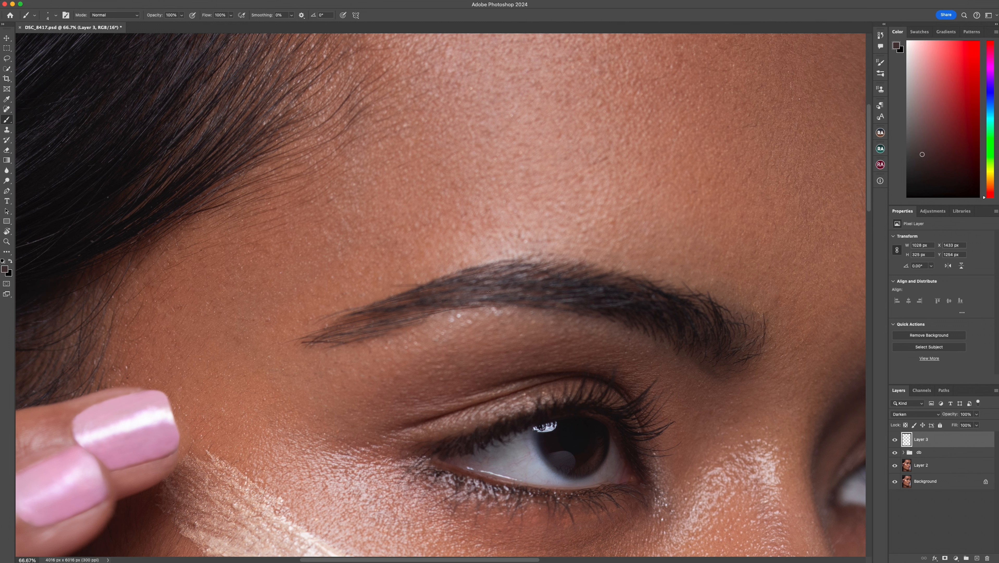
{"action": "left_click_drag", "start_coordinate": [564, 265], "coordinate": [462, 285]}
{"action": "left_click_drag", "start_coordinate": [528, 261], "coordinate": [453, 279]}
{"action": "left_click_drag", "start_coordinate": [283, 346], "coordinate": [312, 336]}
{"action": "left_click_drag", "start_coordinate": [576, 299], "coordinate": [593, 311]}
- Sample the brow color, paint hair strokes at the eyebrow's inner end near the nose, and undo the last stroke
{"action": "scroll", "coordinate": [485, 297], "scroll_direction": "right", "scroll_amount": 5}
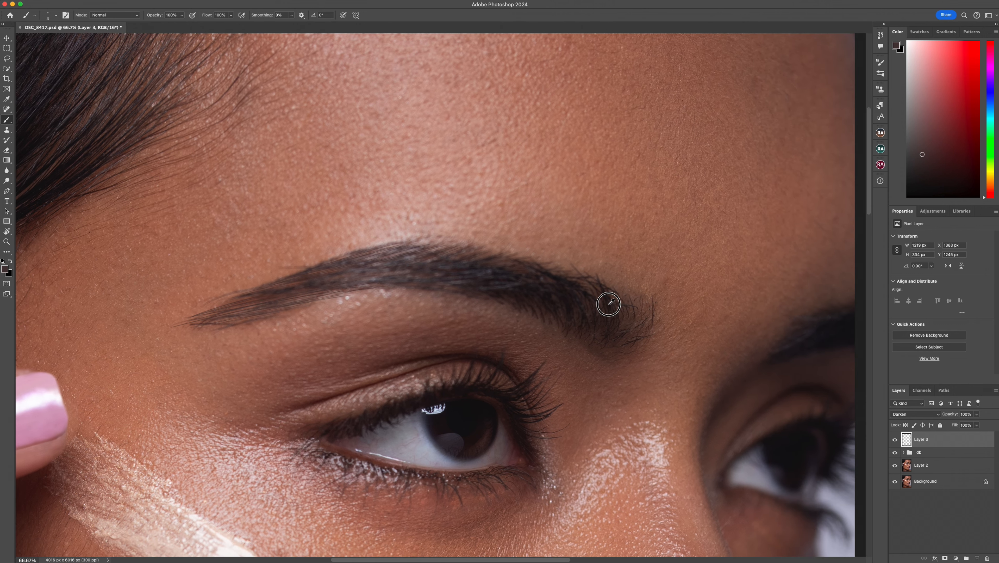
{"action": "left_click", "coordinate": [609, 304], "text": "alt"}
{"action": "left_click_drag", "start_coordinate": [642, 324], "coordinate": [646, 301]}
{"action": "mouse_move", "coordinate": [639, 316]}
{"action": "left_mouse_down"}
{"action": "mouse_move", "coordinate": [643, 297]}
{"action": "mouse_move", "coordinate": [659, 320]}
{"action": "left_mouse_up"}
{"action": "mouse_move", "coordinate": [624, 353]}
{"action": "left_mouse_down"}
{"action": "mouse_move", "coordinate": [644, 340]}
{"action": "mouse_move", "coordinate": [619, 339]}
{"action": "mouse_move", "coordinate": [630, 335]}
{"action": "left_mouse_up"}
{"action": "key", "text": "super+z"}
- Resample brow colors and fill the remaining gaps in the middle and lower edge of the eyebrow
{"action": "left_click", "coordinate": [425, 276], "text": "alt"}
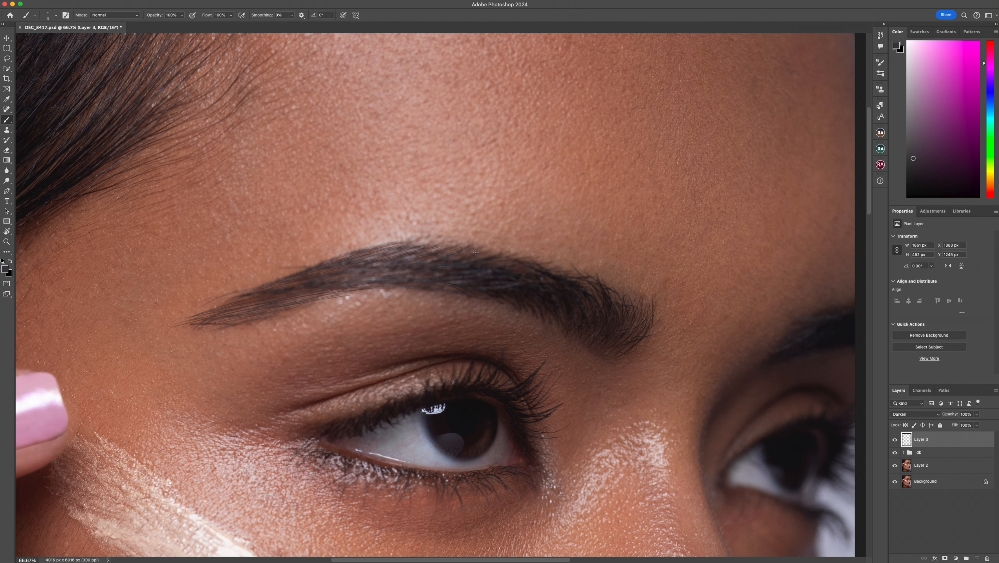
{"action": "left_click", "coordinate": [488, 257], "text": "alt"}
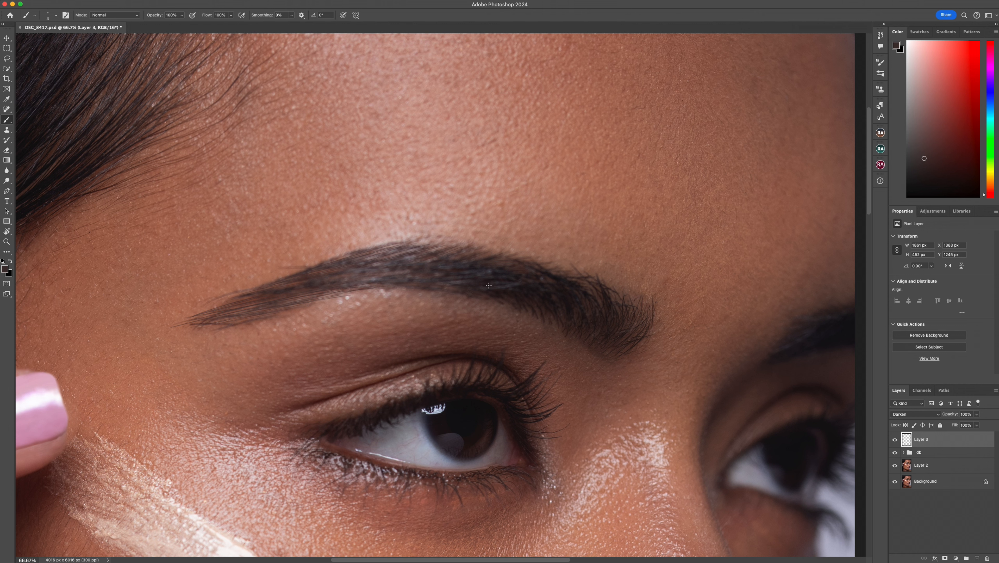
{"action": "left_click", "coordinate": [481, 262], "text": "alt"}
{"action": "left_click", "coordinate": [595, 350], "text": "alt"}
{"action": "left_click", "coordinate": [286, 290], "text": "alt"}
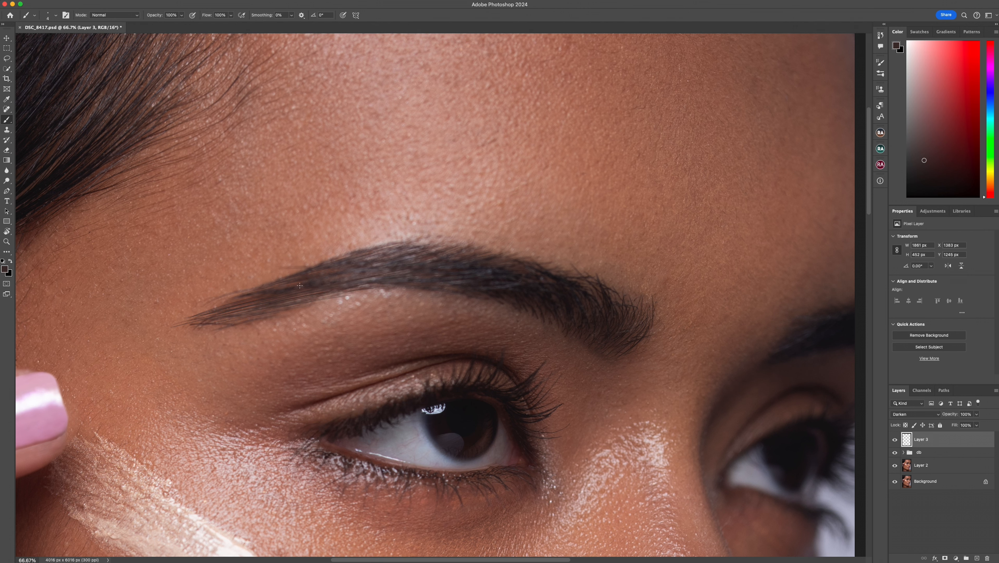
- Thicken the eyebrow's outer tail with a few more hair strokes
{"action": "key", "text": "super+minus"}
{"action": "mouse_move", "coordinate": [245, 321]}
{"action": "left_mouse_down"}
{"action": "mouse_move", "coordinate": [290, 313]}
{"action": "mouse_move", "coordinate": [293, 296]}
{"action": "mouse_move", "coordinate": [309, 292]}
{"action": "left_mouse_up"}
{"action": "left_click_drag", "start_coordinate": [247, 315], "coordinate": [290, 301]}
{"action": "left_click_drag", "start_coordinate": [253, 310], "coordinate": [308, 290]}
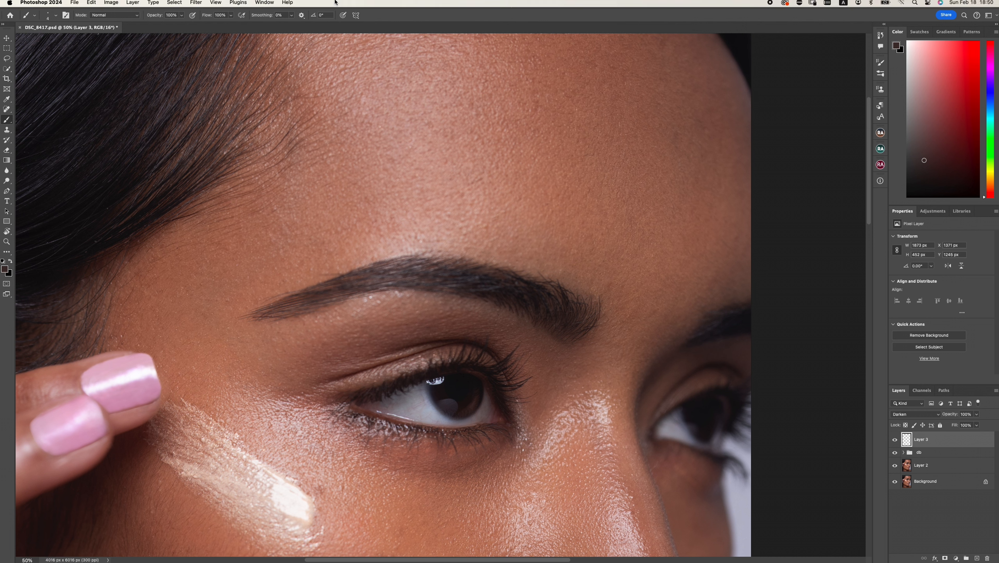
- Apply a Gaussian Blur with a radius of 2 pixels to the painted hair layer
{"action": "left_click", "coordinate": [195, 5]}
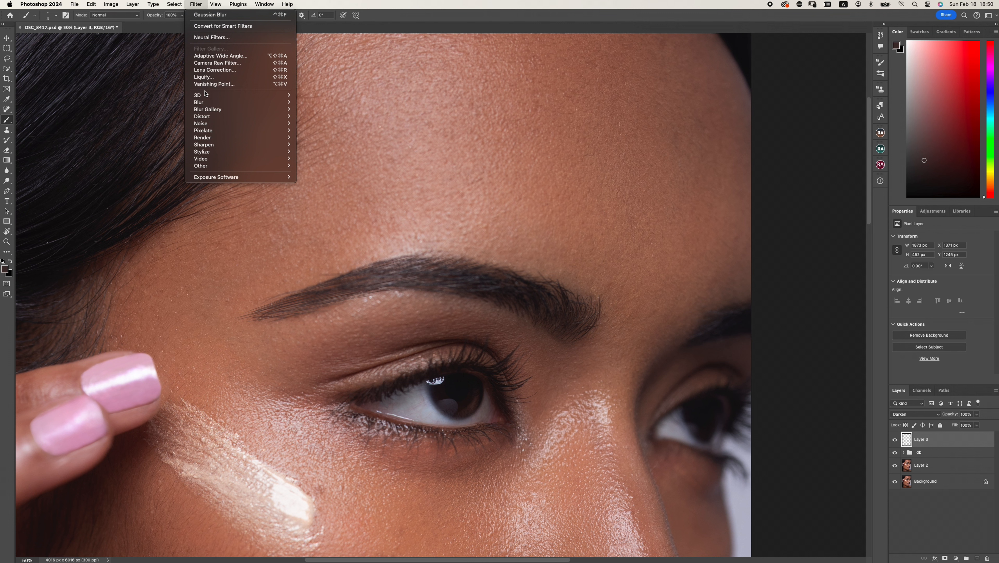
{"action": "mouse_move", "coordinate": [206, 102]}
{"action": "left_click", "coordinate": [322, 130]}
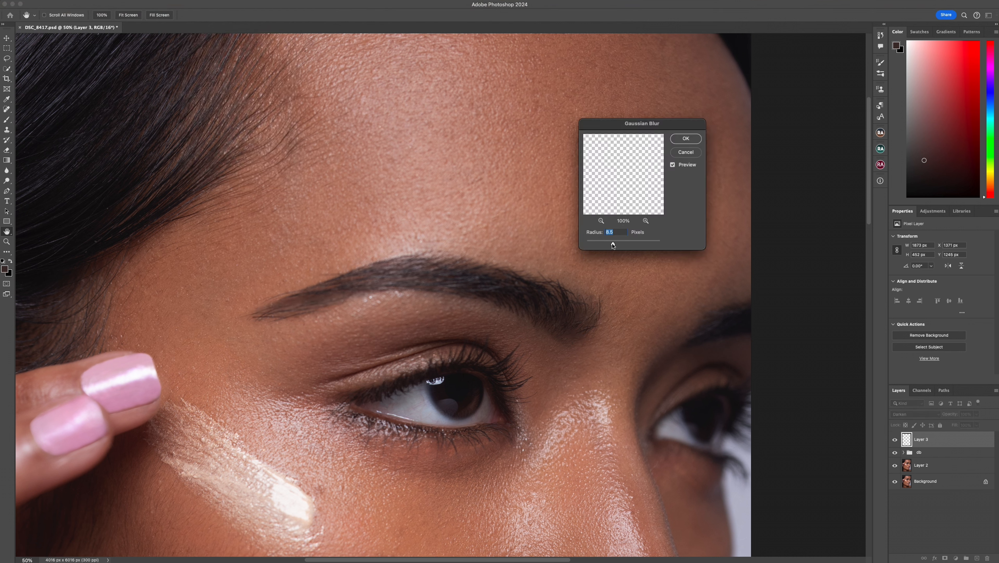
{"action": "left_click_drag", "start_coordinate": [613, 244], "coordinate": [593, 244]}
{"action": "key", "text": "super+equal"}
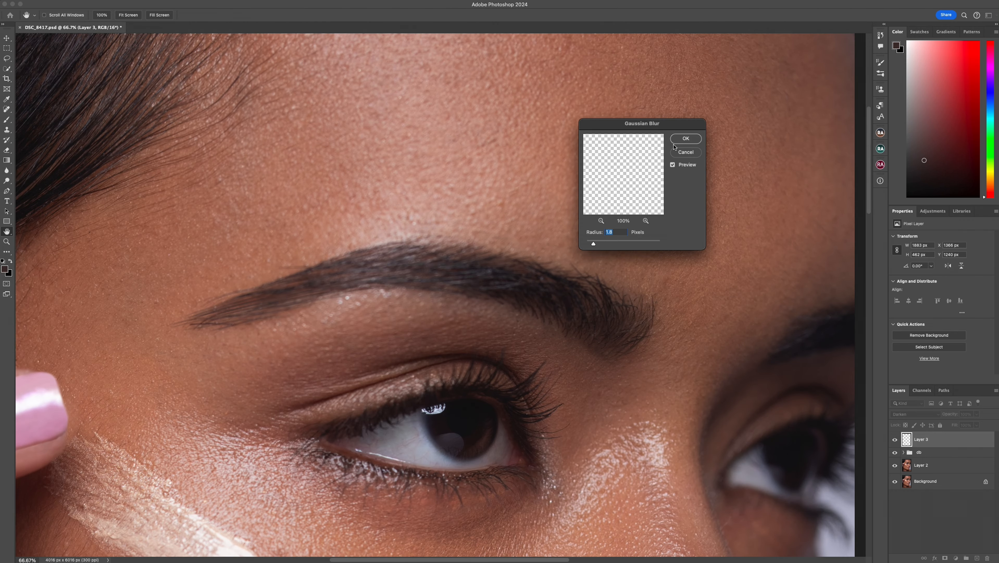
{"action": "left_click_drag", "start_coordinate": [593, 243], "coordinate": [594, 244]}
{"action": "type", "text": "2"}
{"action": "key", "text": "Return"}
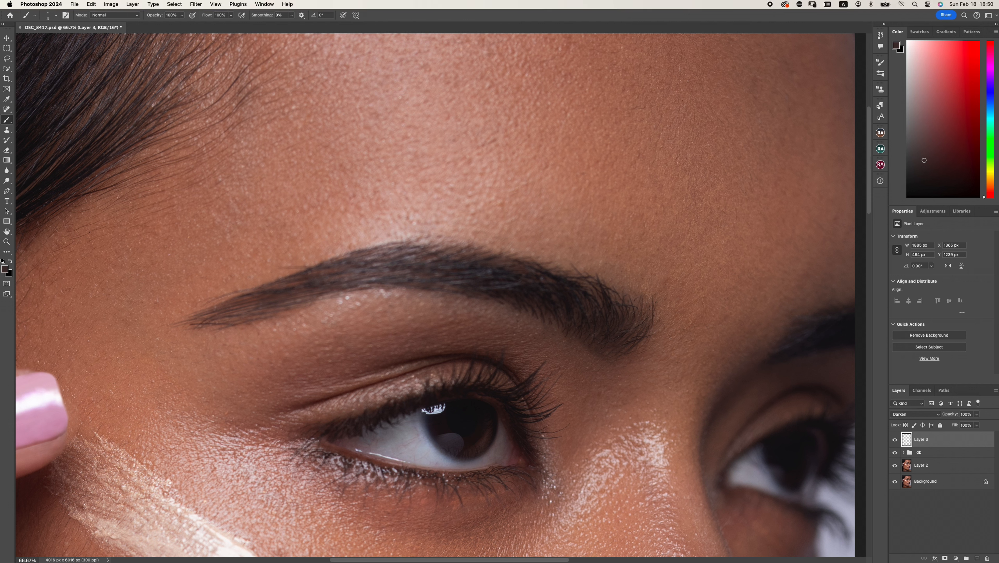
- Apply the Add Noise filter to the painted hair layer
{"action": "left_click", "coordinate": [196, 5]}
{"action": "mouse_move", "coordinate": [220, 123]}
{"action": "left_click", "coordinate": [319, 124]}
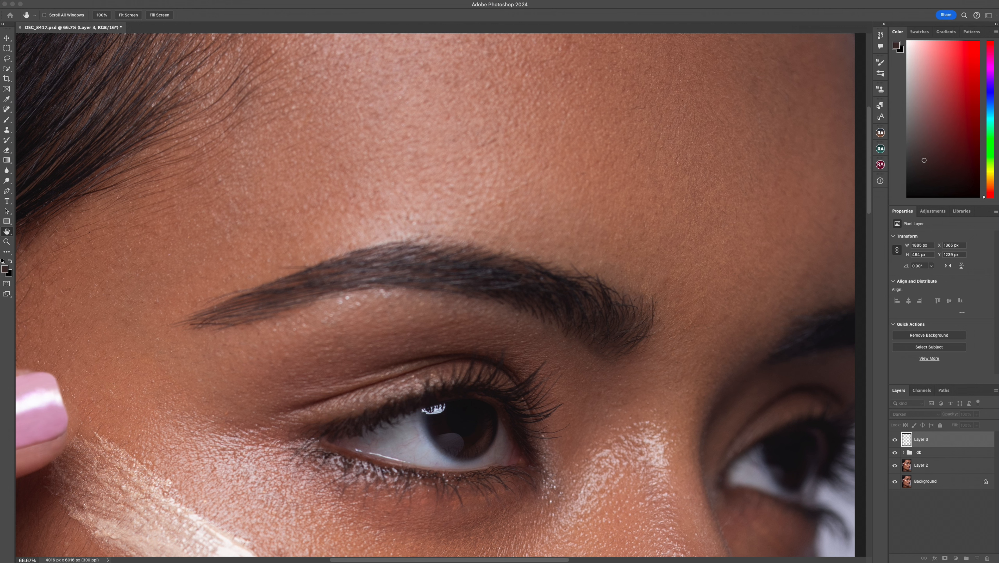
{"action": "key", "text": "Return"}
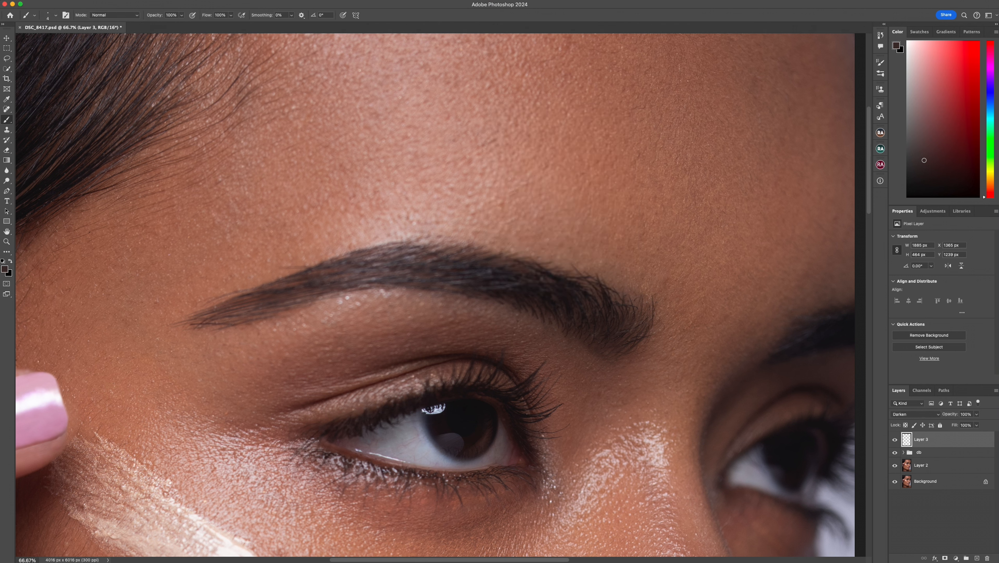
- Rename Layer 3 as eyebrow
{"action": "double_click", "coordinate": [921, 439]}
{"action": "type", "text": "eyebrow"}
{"action": "key", "text": "Return"}
- Compare the portrait with and without the eyebrow layer, both close up and in full view
{"action": "left_click", "coordinate": [894, 440]}
{"action": "left_click", "coordinate": [895, 440]}
{"action": "left_click", "coordinate": [894, 441]}
{"action": "left_click", "coordinate": [894, 441]}
{"action": "key", "text": "super+0"}
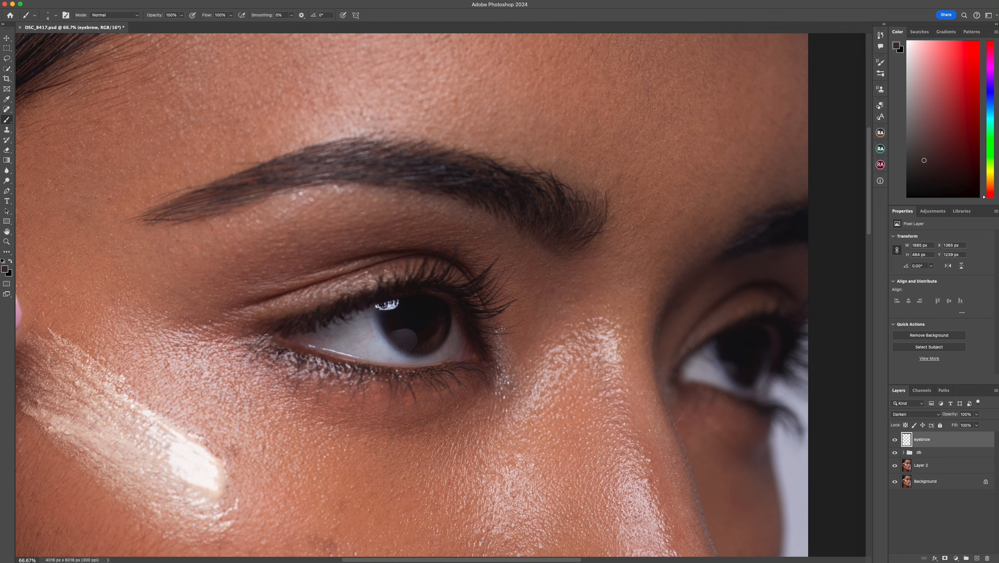
{"action": "left_click", "coordinate": [895, 441]}
{"action": "left_click", "coordinate": [895, 443]}
- Add a new layer above the eyebrow layer and set the Clone Stamp tool's flow to 20%
{"action": "left_click", "coordinate": [977, 557]}
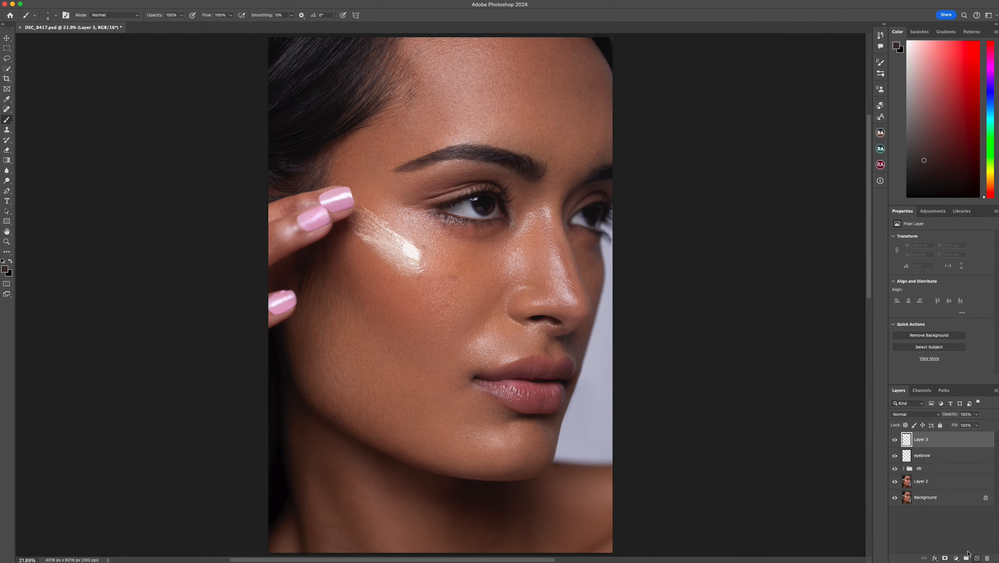
{"action": "key", "text": "super+equal"}
{"action": "key", "text": "super+equal"}
{"action": "key", "text": "super+equal"}
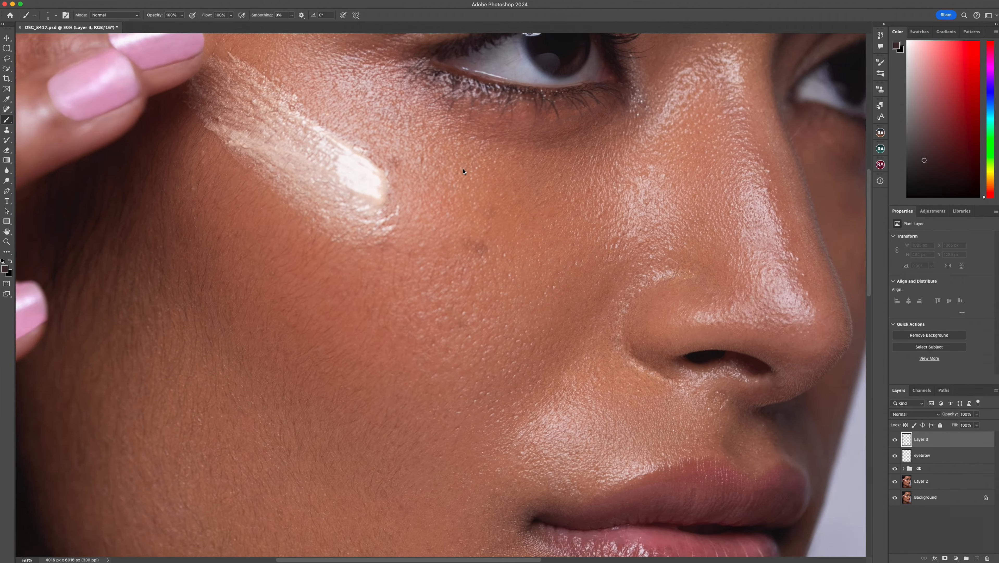
{"action": "left_click_drag", "start_coordinate": [400, 155], "coordinate": [307, 465]}
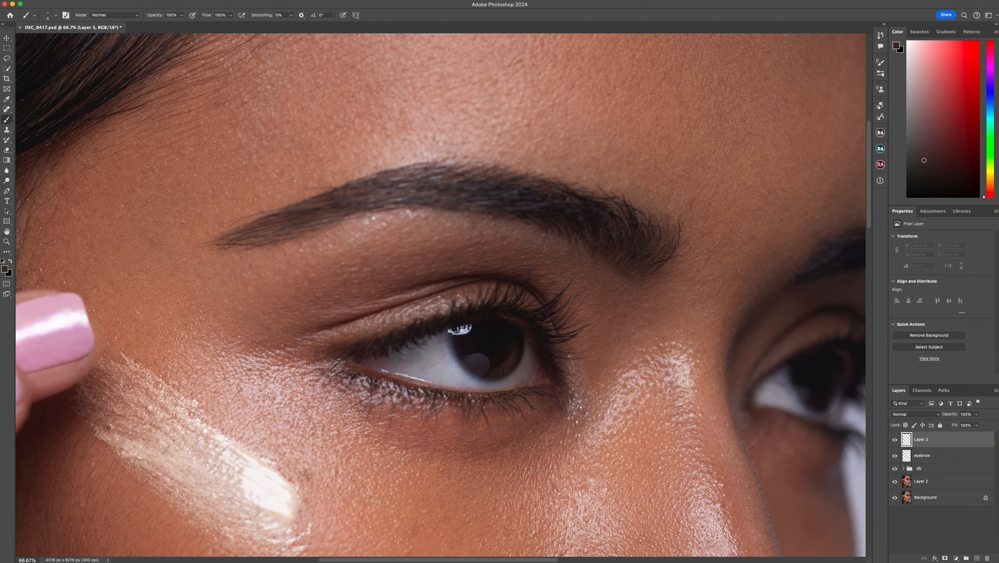
{"action": "key", "text": "s"}
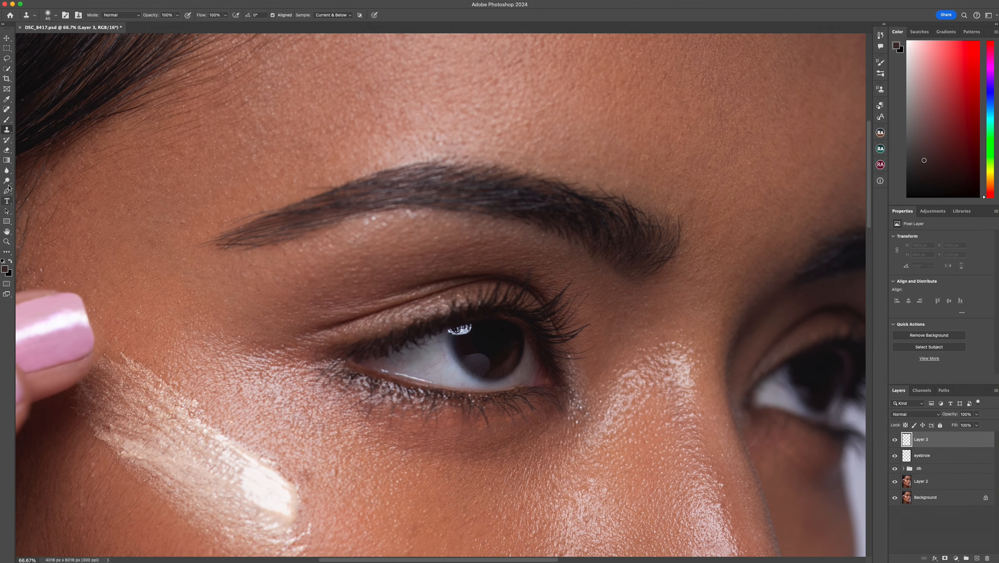
{"action": "left_click", "coordinate": [216, 15]}
{"action": "type", "text": "20"}
{"action": "key", "text": "Return"}
- Adjust the Clone Stamp brush size and clone clean skin over the stray hairs around the eyebrow
{"action": "key", "text": "bracketright"}
{"action": "key", "text": "bracketright"}
{"action": "key", "text": "bracketright"}
{"action": "key", "text": "bracketright"}
{"action": "key", "text": "bracketright"}
{"action": "key", "text": "bracketleft"}
{"action": "key", "text": "bracketleft"}
- Group the clone layer together with the eyebrow layer
{"action": "key", "text": "super+minus"}
{"action": "key", "text": "super+minus"}
{"action": "key", "text": "super+minus"}
{"action": "key", "text": "super+minus"}
{"action": "left_click", "coordinate": [922, 455], "text": "shift"}
{"action": "left_click", "coordinate": [967, 558]}
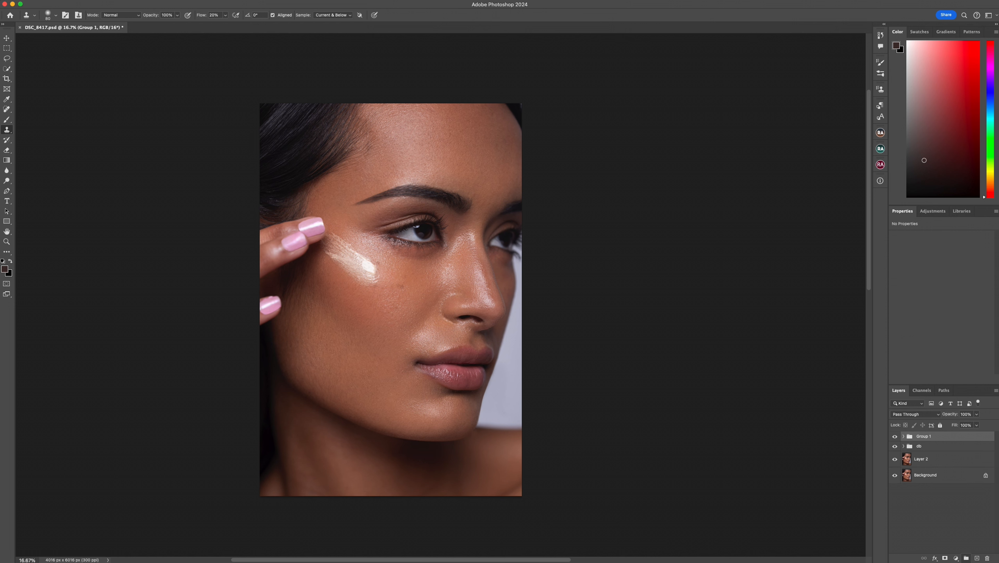
- Compare the whole portrait with and without the eyebrow retouch in Group 1
{"action": "left_click", "coordinate": [895, 436]}
{"action": "left_click", "coordinate": [894, 436]}
{"action": "left_click", "coordinate": [895, 436]}
{"action": "left_click", "coordinate": [894, 436]}
{"action": "left_click", "coordinate": [895, 436]}
{"action": "left_click", "coordinate": [895, 436]}
{"action": "left_click", "coordinate": [895, 436]}
- Compare the eyebrow close up with Group 1 hidden and shown
{"action": "key", "text": "super+equal"}
{"action": "key", "text": "super+equal"}
{"action": "key", "text": "super+equal"}
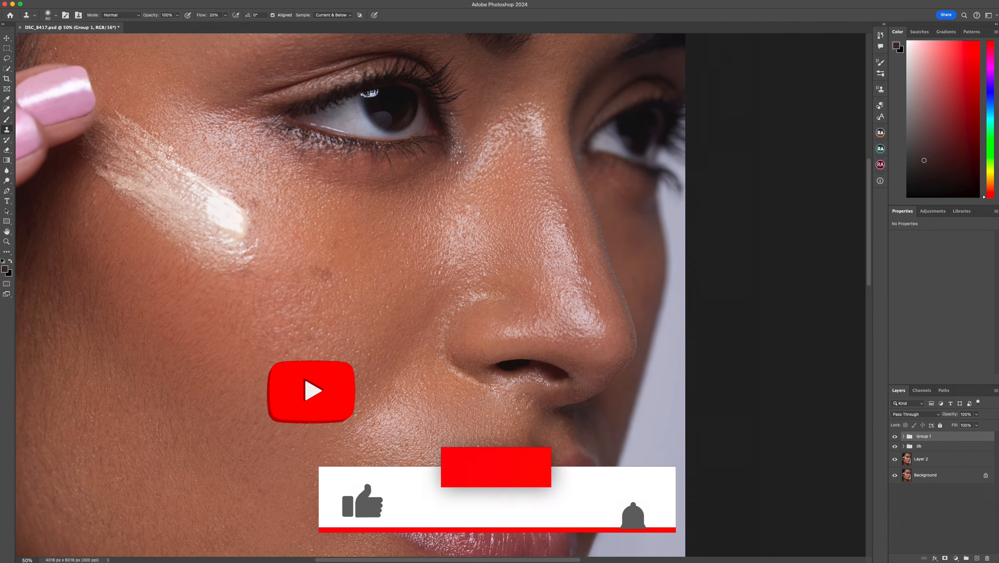
{"action": "left_click_drag", "start_coordinate": [418, 197], "coordinate": [461, 377]}
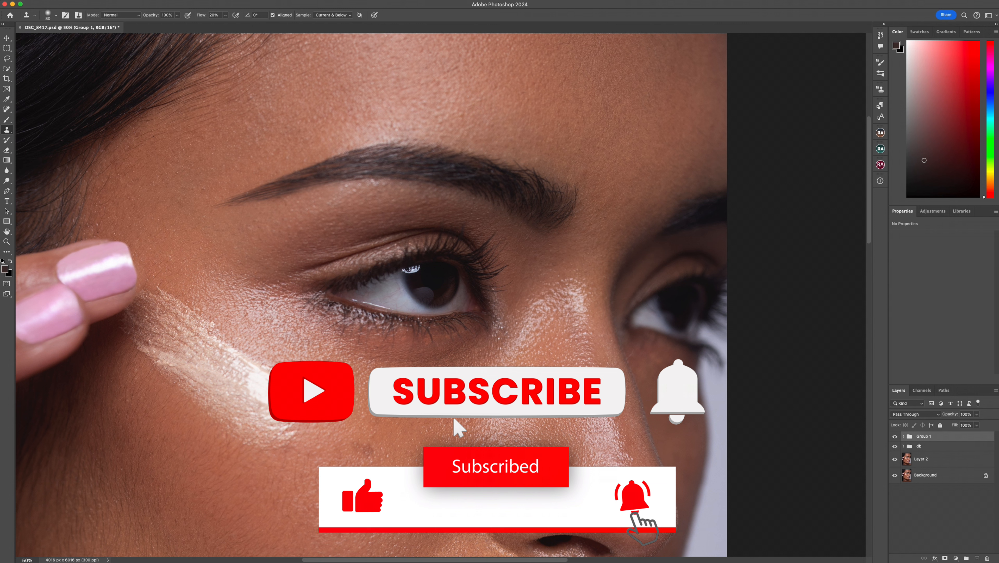
{"action": "left_click", "coordinate": [895, 436]}
{"action": "left_click", "coordinate": [895, 436]}
{"action": "left_click", "coordinate": [895, 436]}
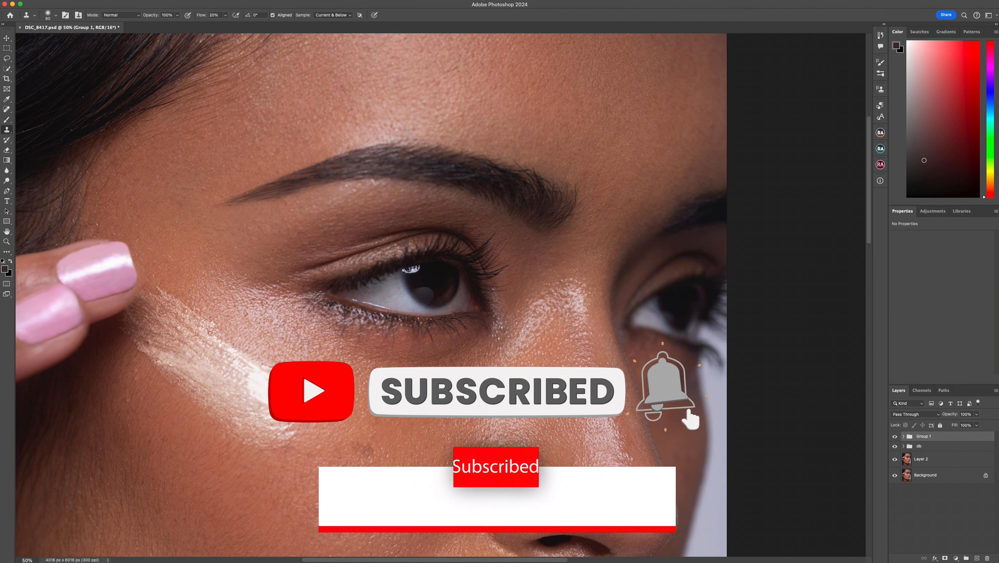
{"action": "left_click", "coordinate": [895, 436]}
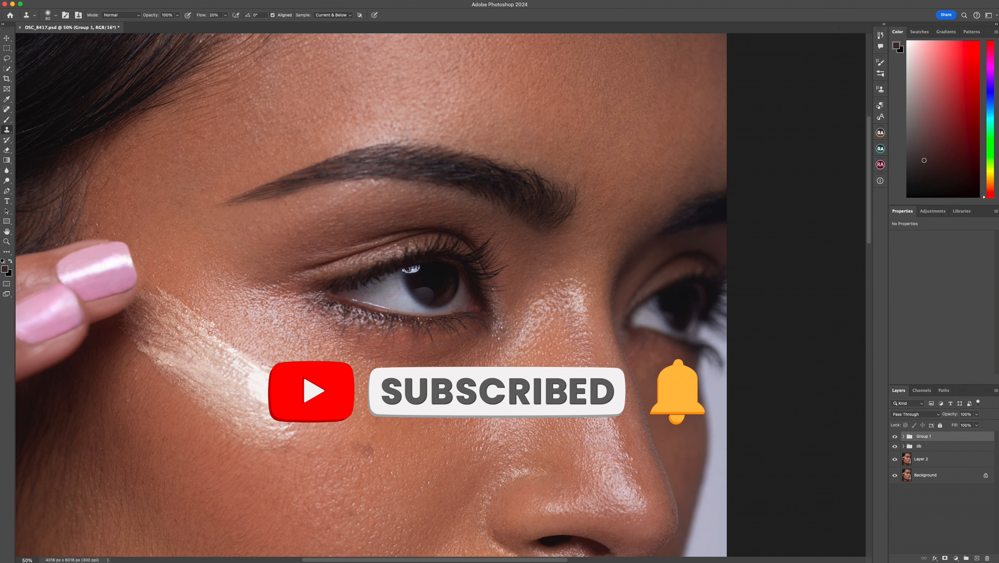
- Inspect the layers inside Group 1 and view the whole portrait
{"action": "left_click", "coordinate": [904, 436]}
{"action": "left_click", "coordinate": [929, 449]}
{"action": "key", "text": "super+0"}
{"action": "left_click", "coordinate": [903, 436]}
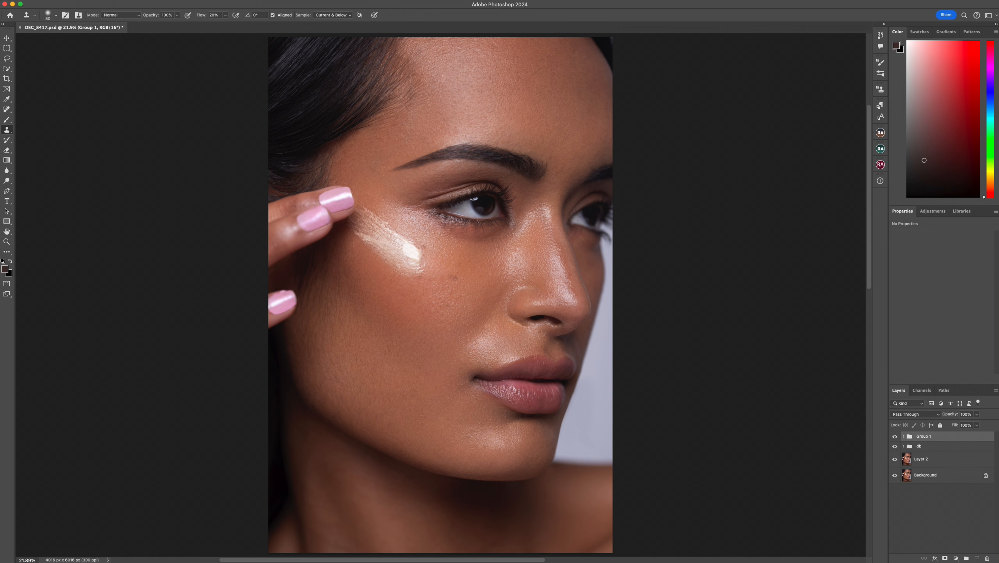